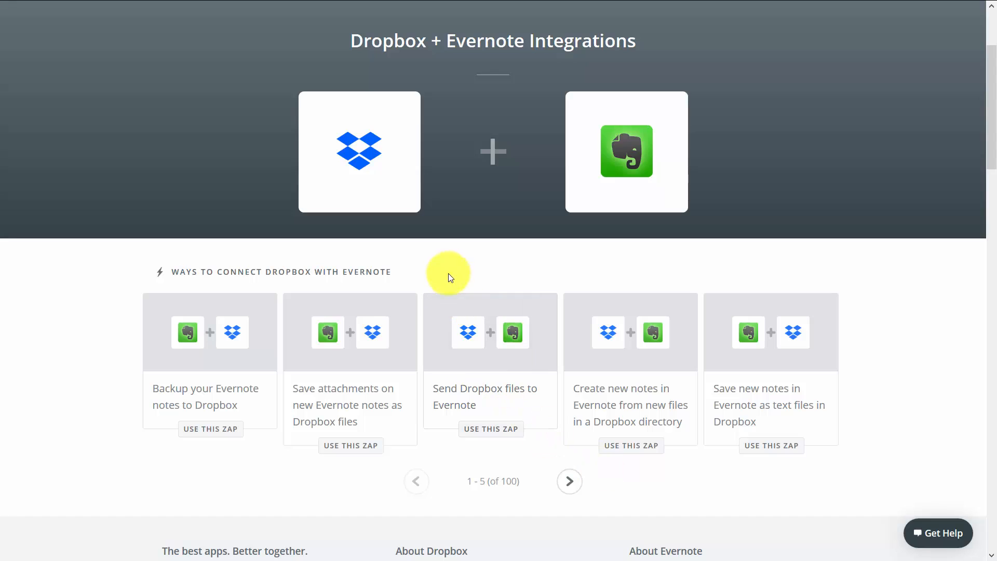
Start creating the "Send Dropbox files to Evernote" Zap with the New File in Folder trigger
left_click(471, 338)
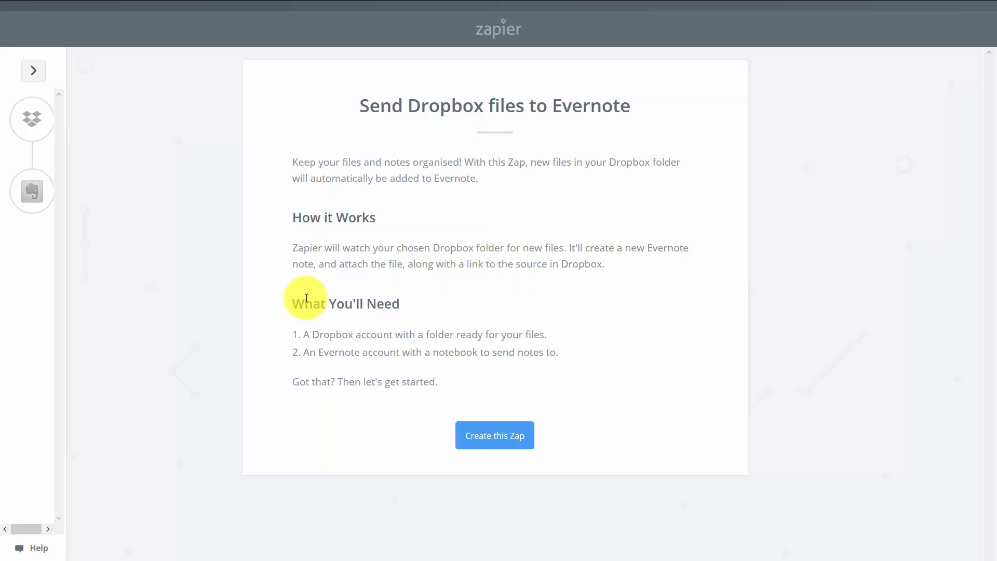
left_click(484, 436)
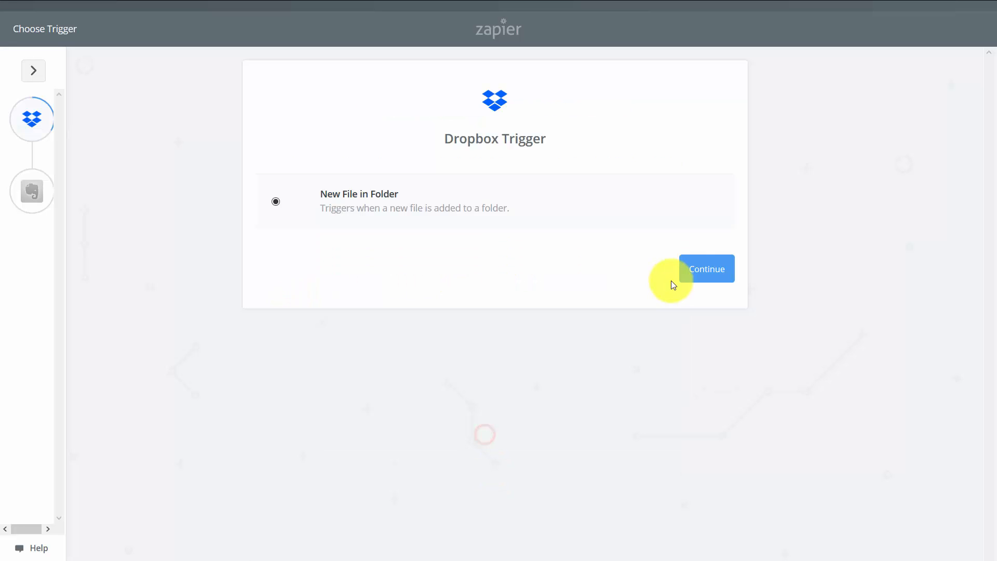
left_click(710, 271)
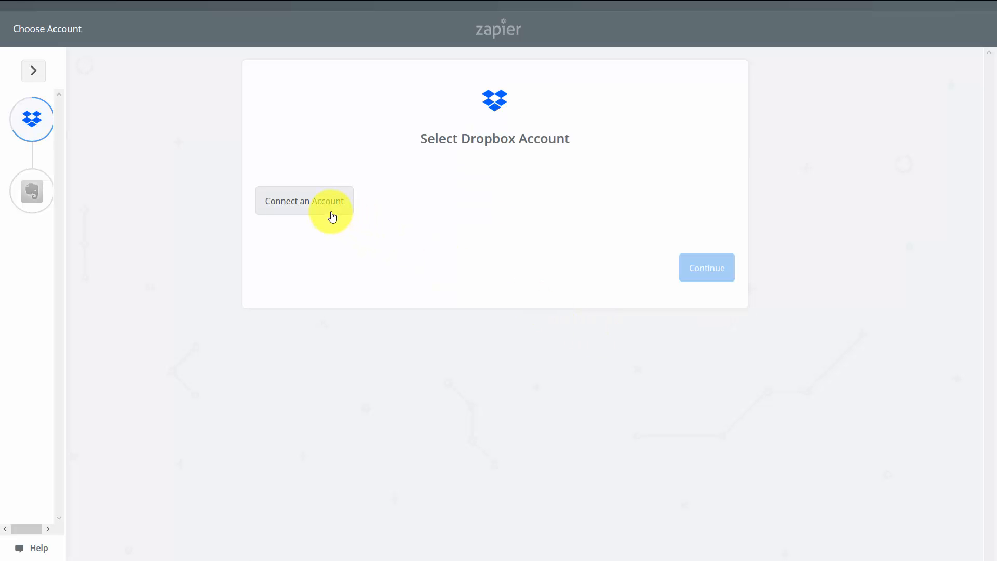
Connect a Dropbox account by allowing Zapier access, test the connection and save it for the trigger
left_click(333, 216)
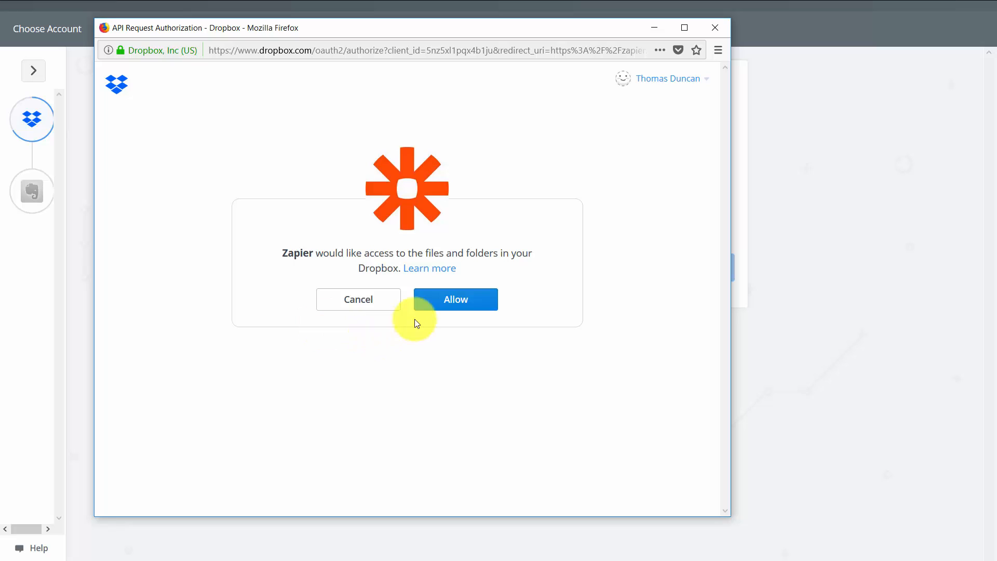
left_click(453, 303)
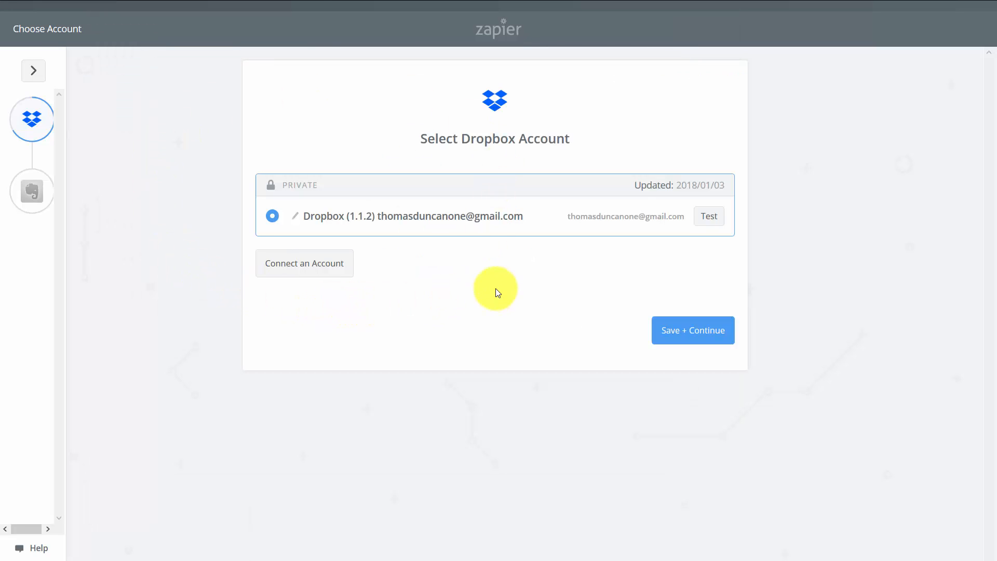
left_click(706, 216)
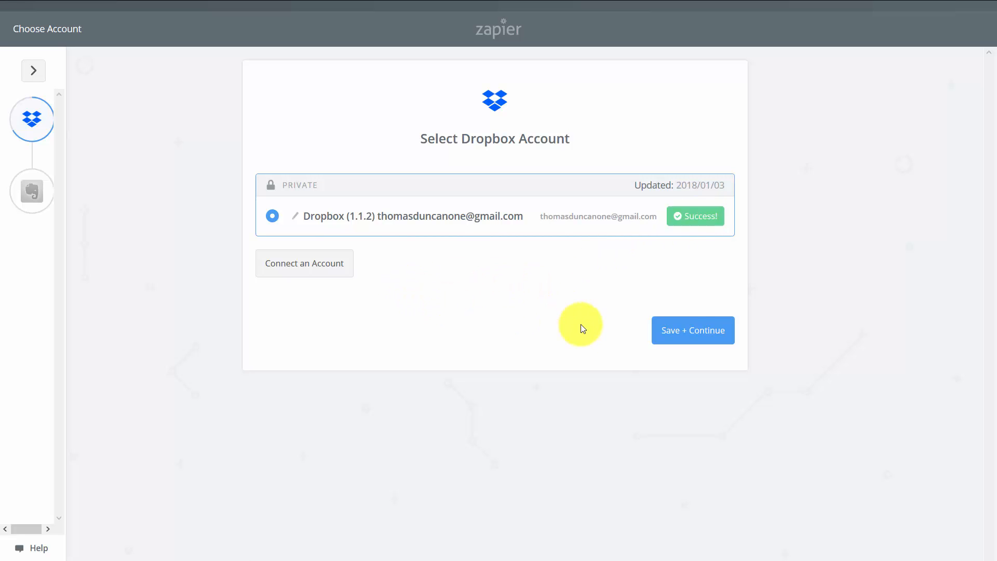
left_click(691, 332)
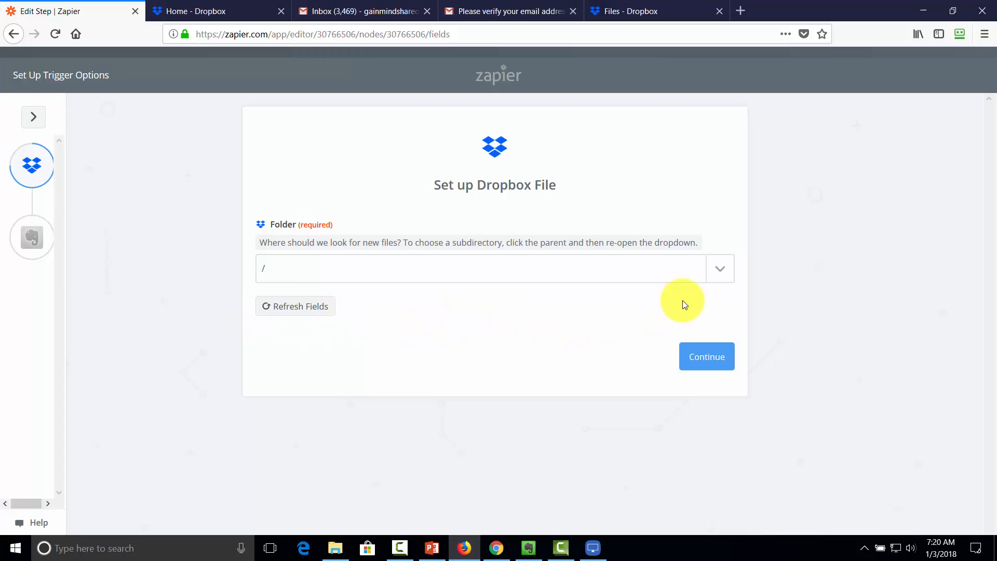
Set the Dropbox trigger's watched folder to /Creating Content With Evernote and continue to its test
left_click(724, 270)
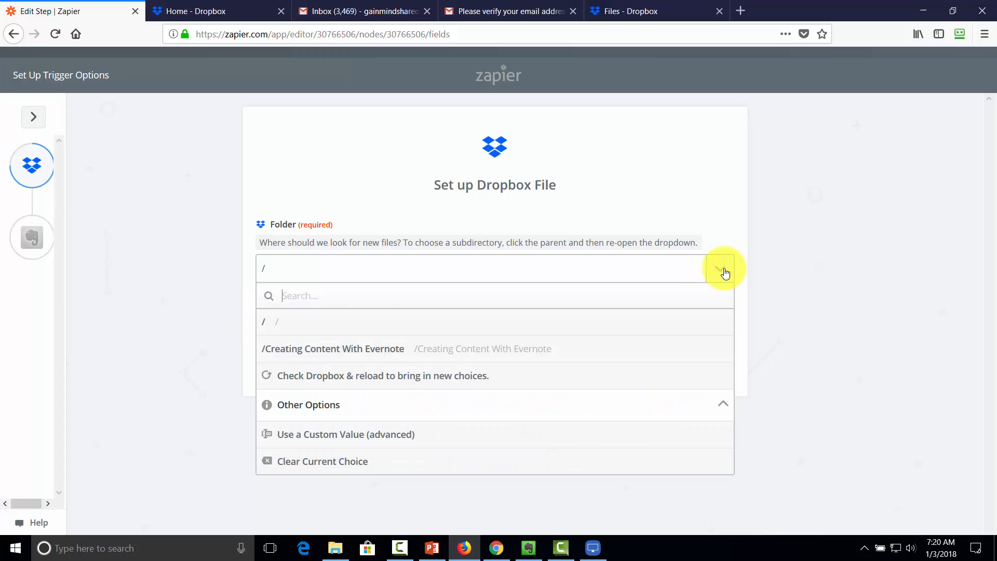
left_click(346, 352)
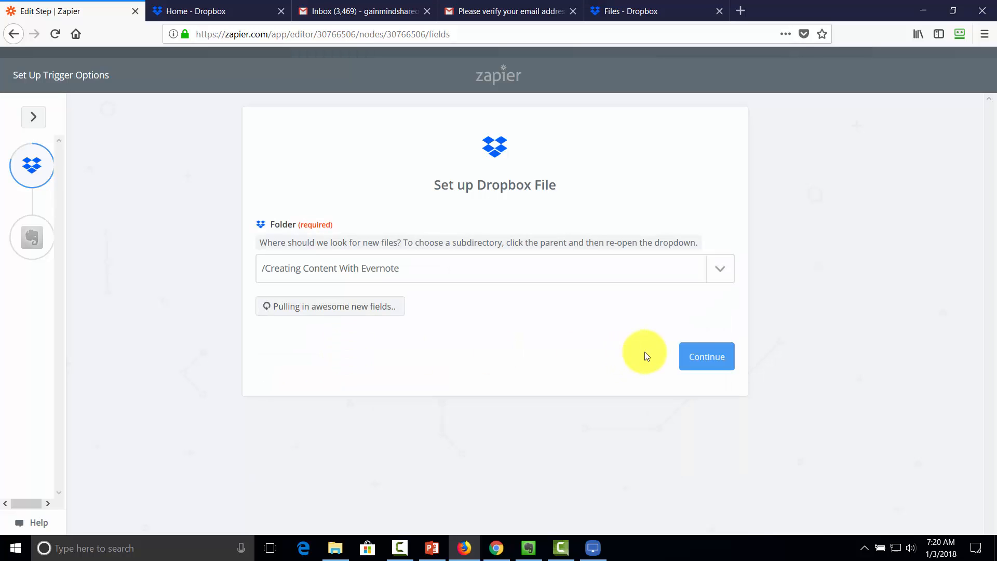
left_click(704, 357)
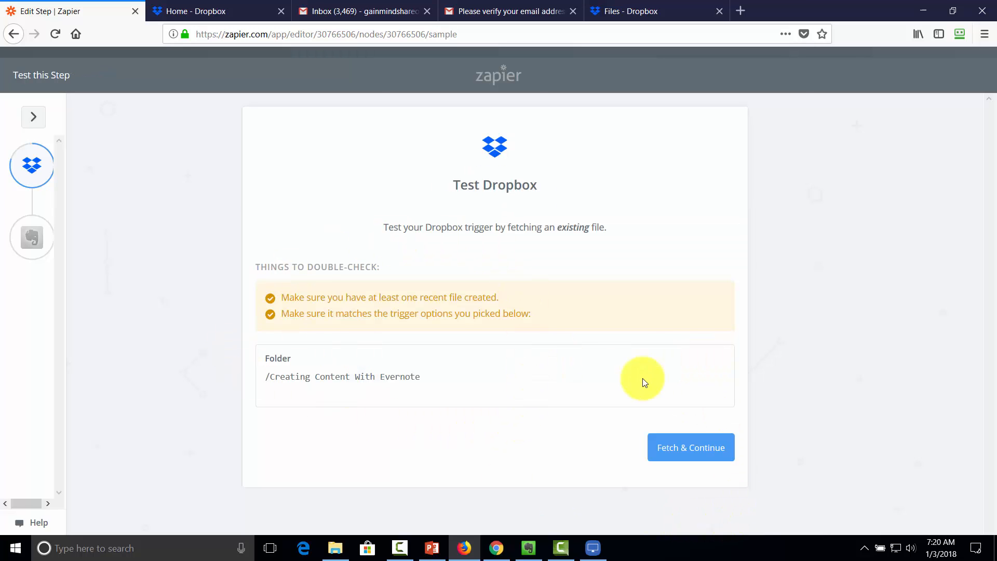
Test the Dropbox trigger by fetching an existing file from the chosen folder, and continue to the Evernote action
left_click(678, 446)
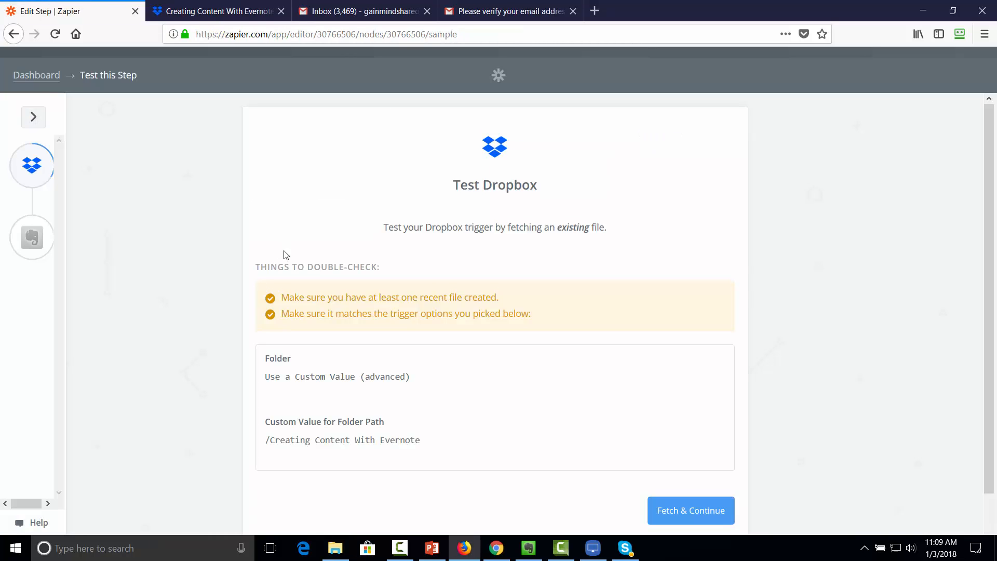
left_click(668, 514)
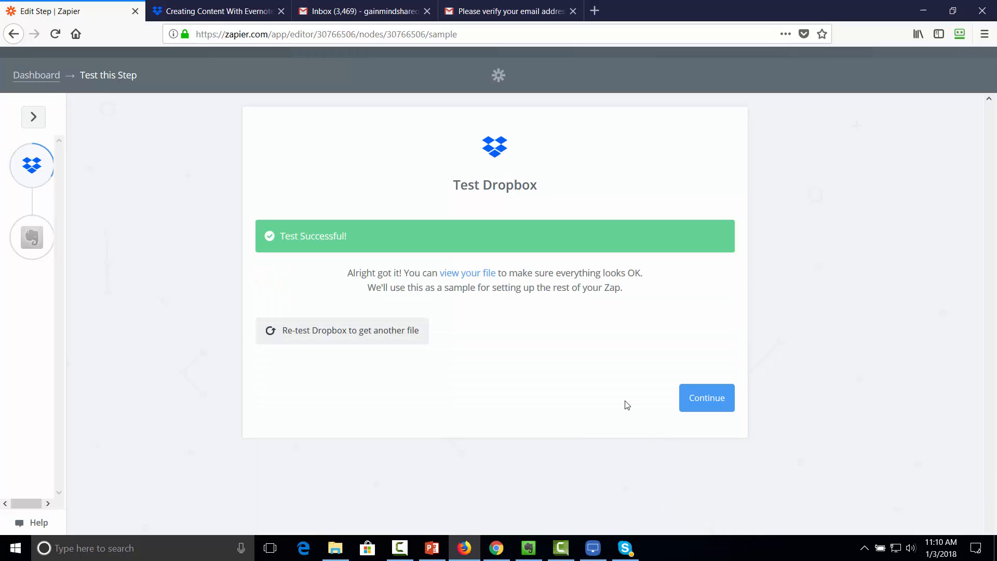
left_click(699, 399)
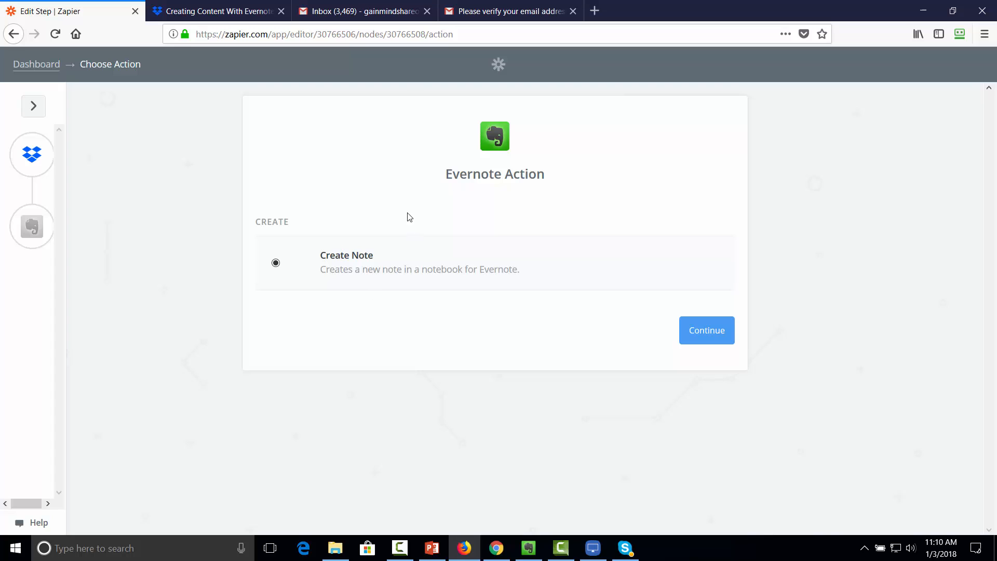
Accept Create Note as the Evernote action, then test and save the listed Evernote account
left_click(695, 330)
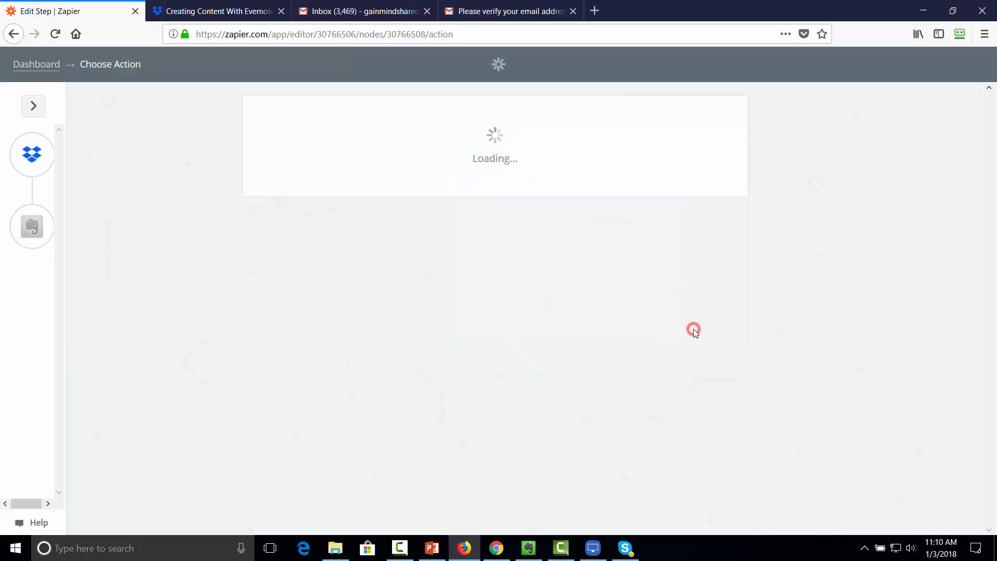
left_click(704, 253)
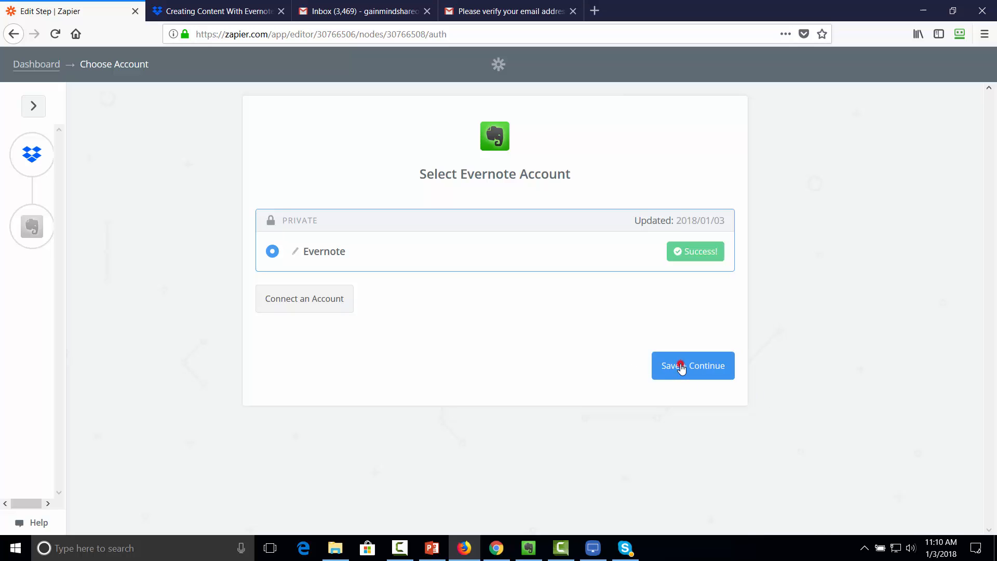
left_click(680, 365)
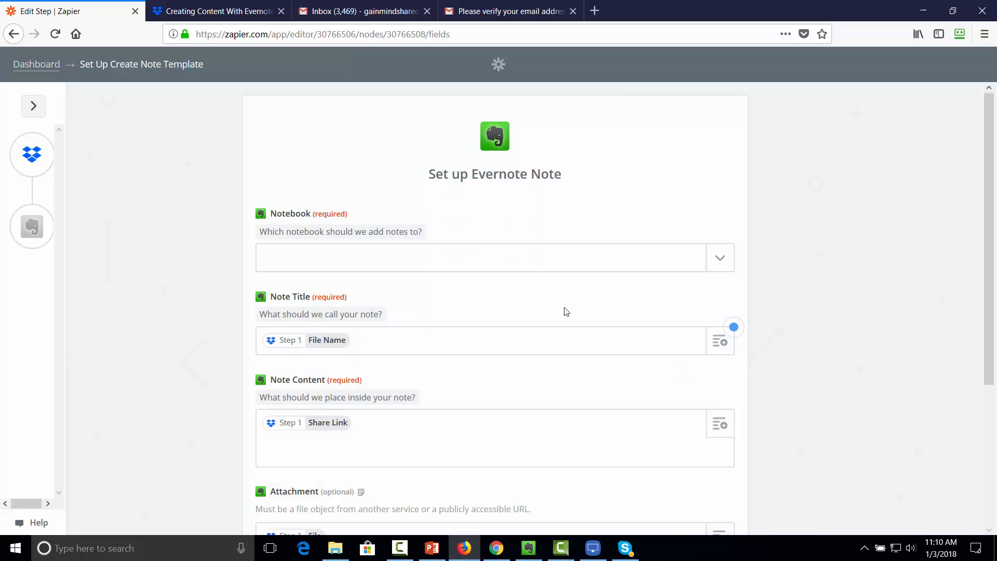
Target the E-Mail Content and Copy notebook, adding "Daily Updates and Links" to the note title and "Here are today's links shared in Dropbox." to the content
left_click(719, 264)
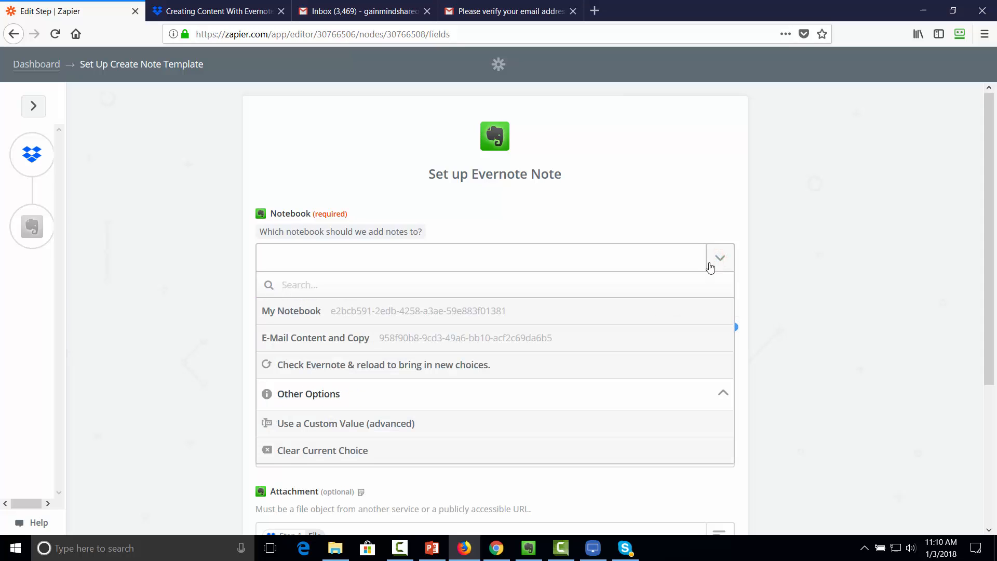
left_click(383, 340)
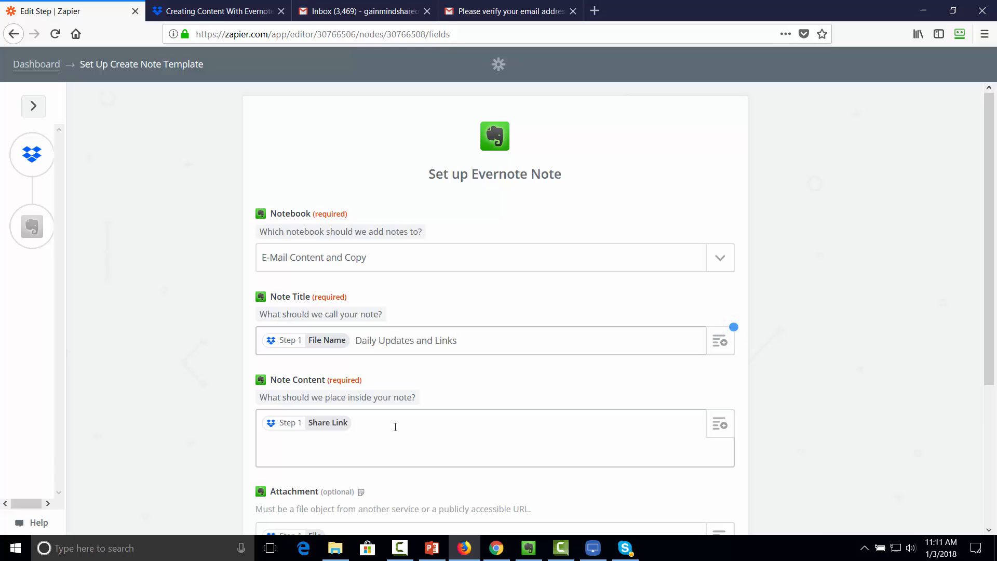
left_click(398, 424)
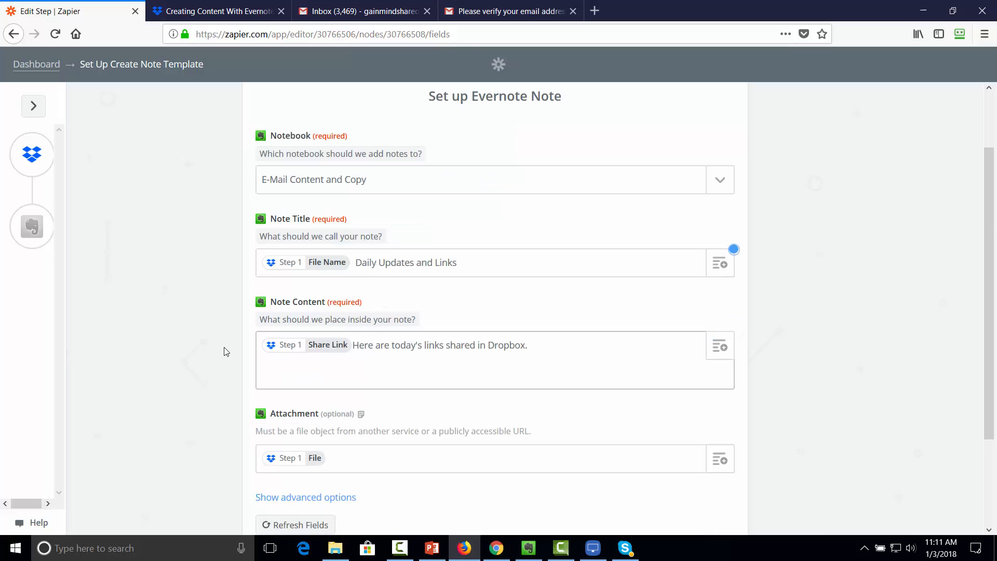
scroll(556, 371, "down", 1)
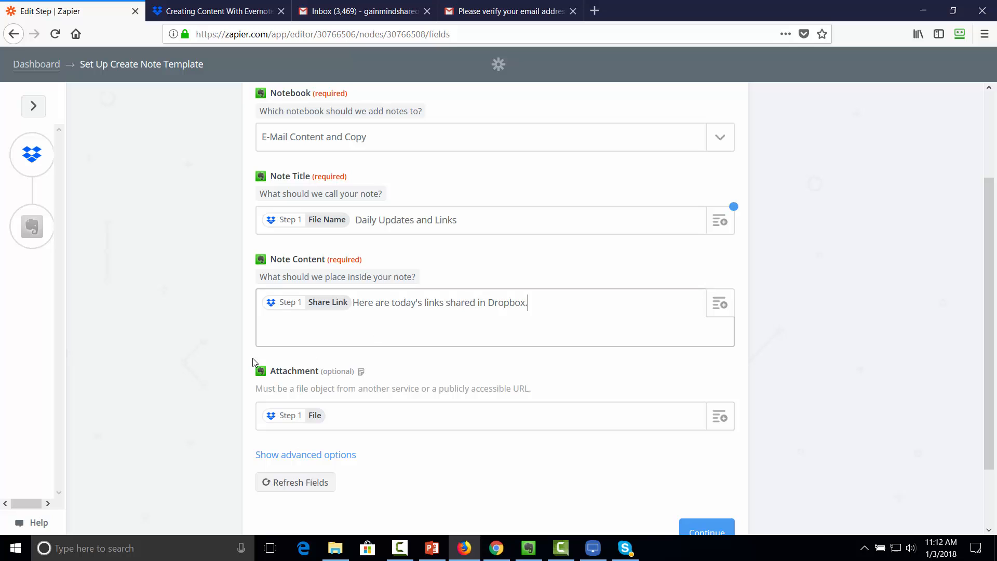
left_click(216, 359)
Show the note template's advanced options, leave Tags empty and continue to the Evernote test
scroll(216, 359, "down", 1)
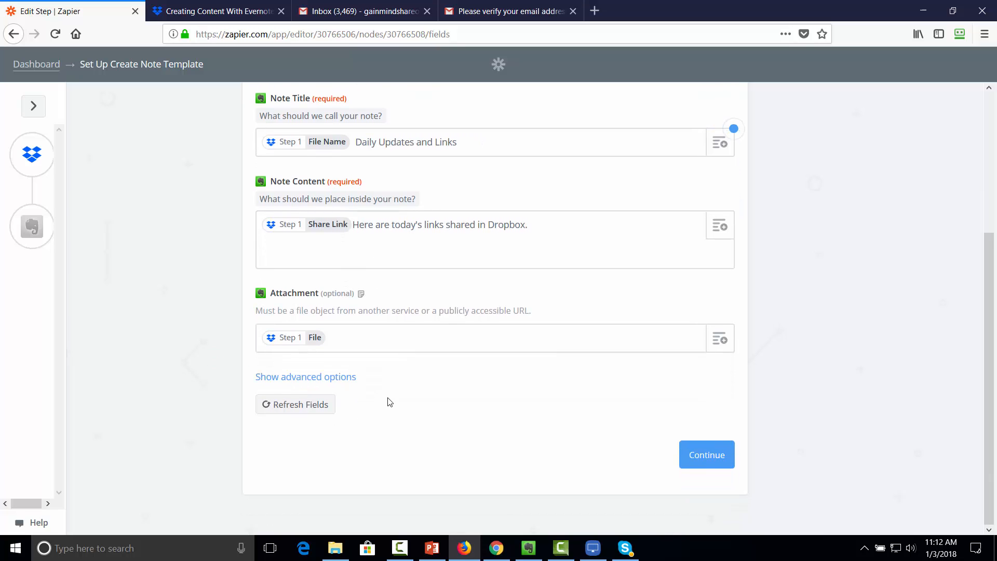
left_click(330, 378)
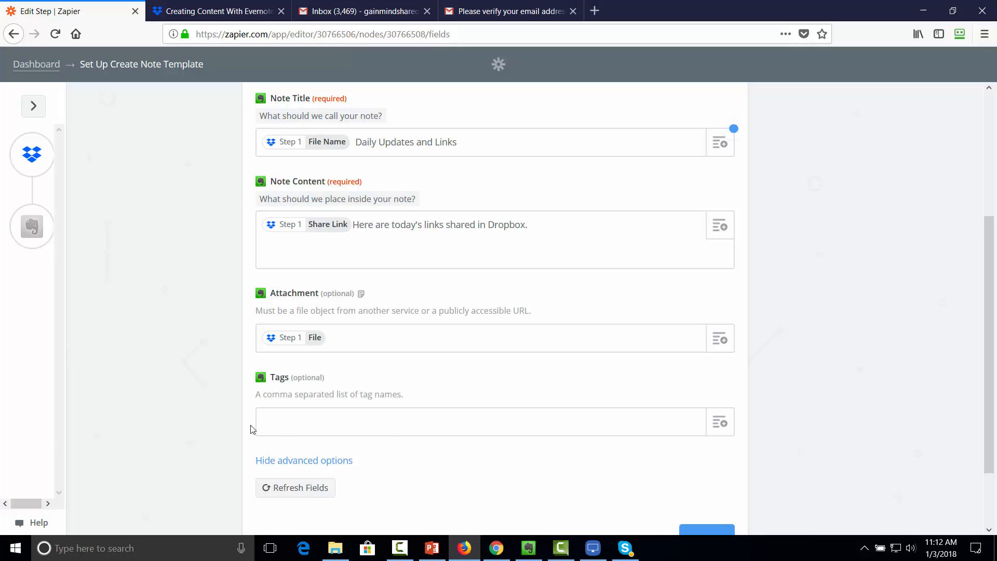
scroll(253, 429, "down", 1)
scroll(256, 432, "up", 2)
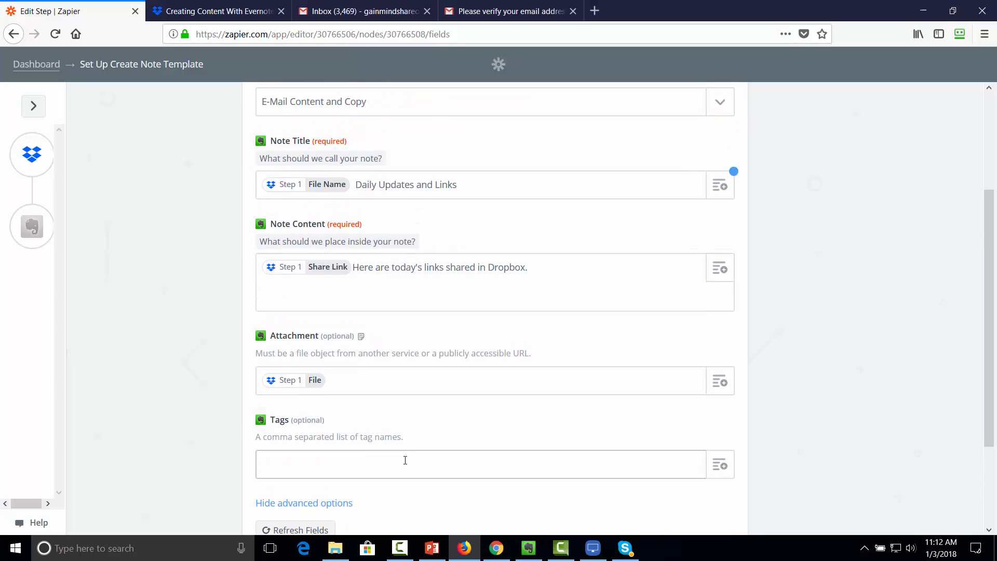
scroll(405, 460, "down", 2)
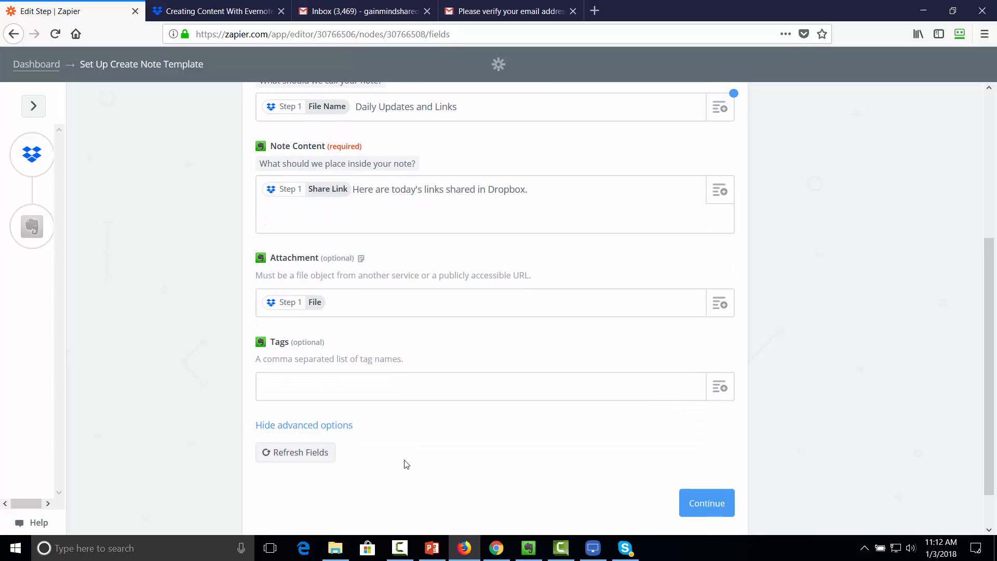
left_click(697, 507)
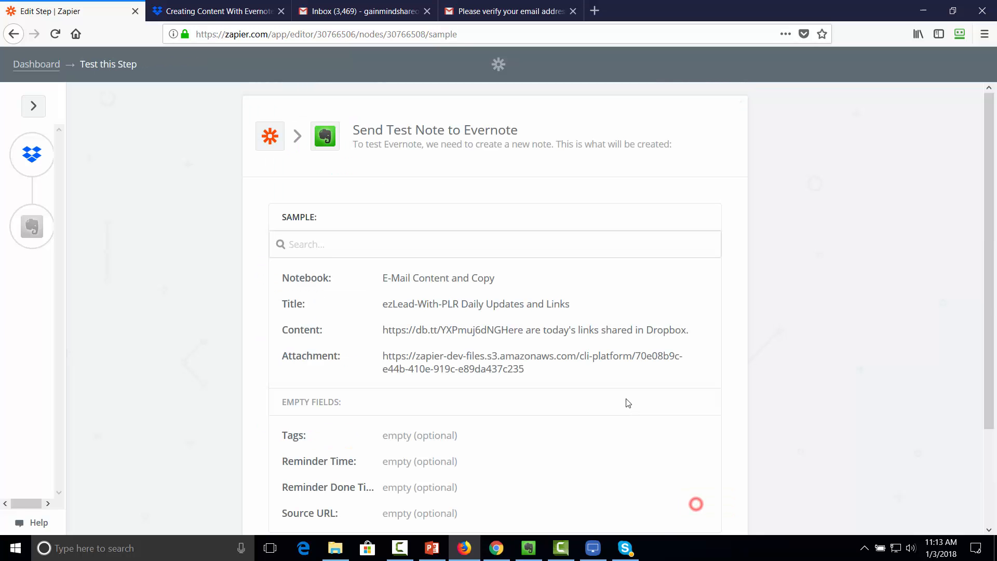
Review the sample note, send the test note to Evernote and finish the Zap's action step
scroll(627, 403, "down", 3)
scroll(588, 399, "up", 3)
scroll(587, 400, "down", 3)
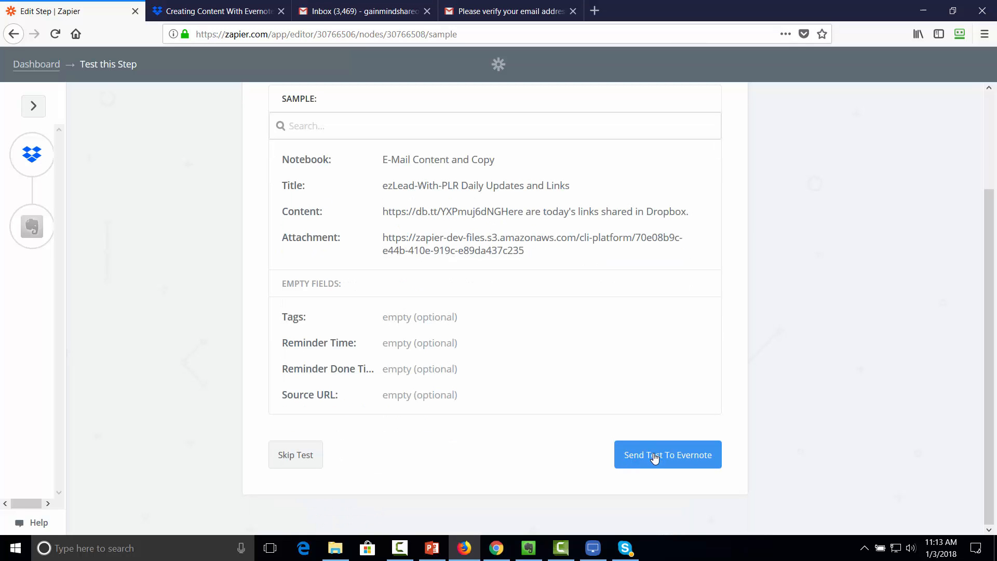
left_click(655, 456)
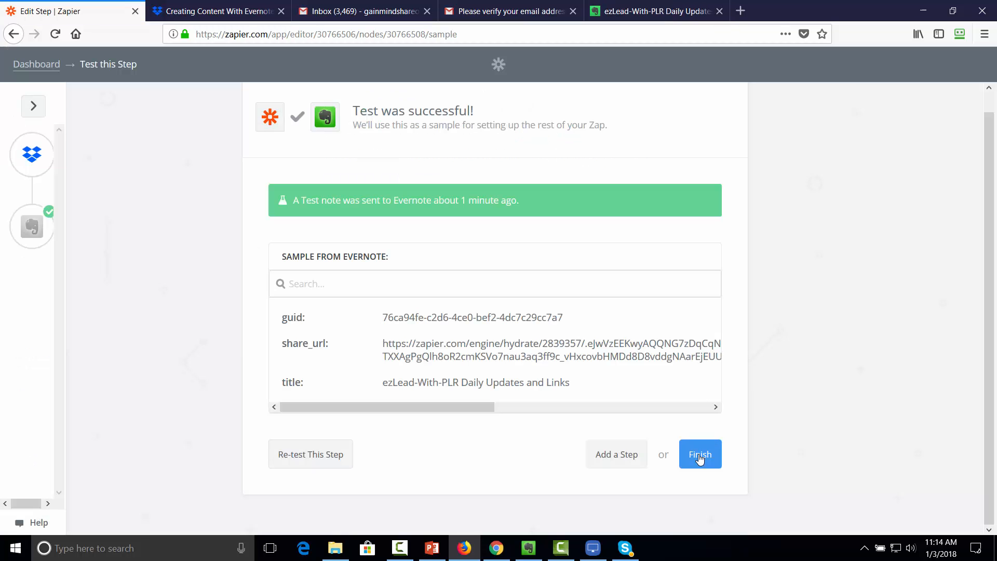
left_click(697, 460)
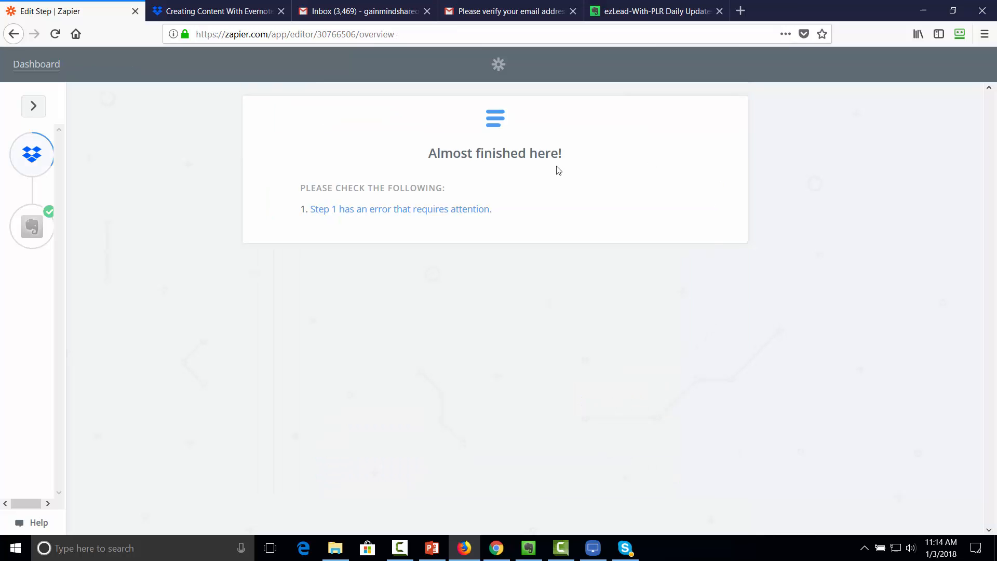